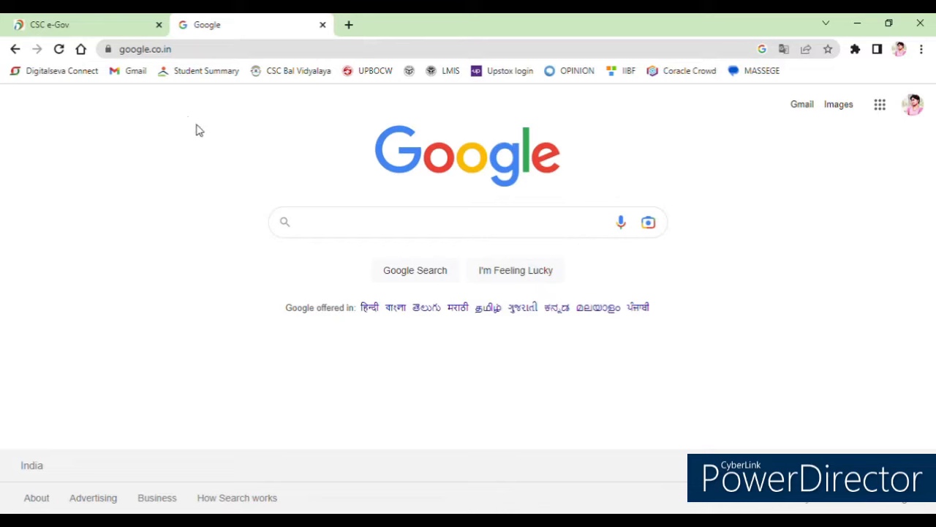
Search Google for 'reg csc' and open the CSC e-Gov registration site (register.csc.gov.in).
left_click(371, 226)
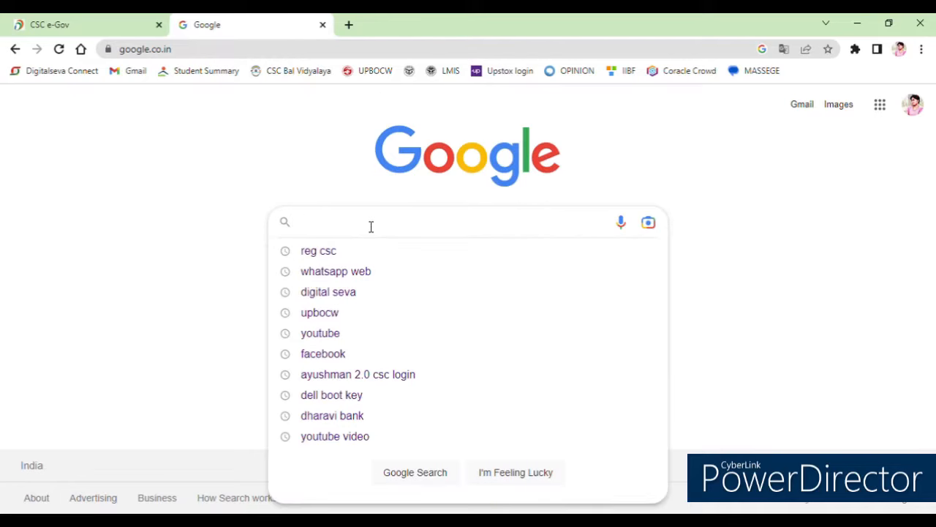
left_click(337, 252)
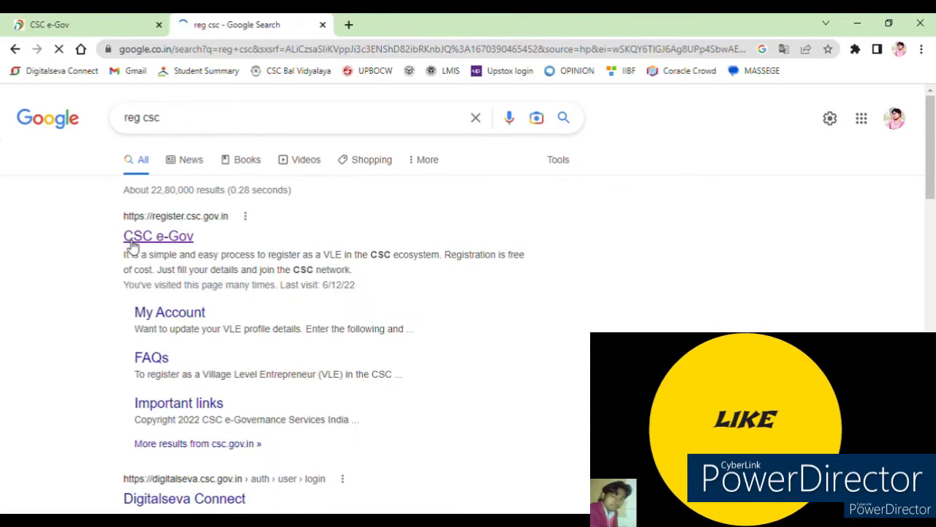
left_click(176, 236)
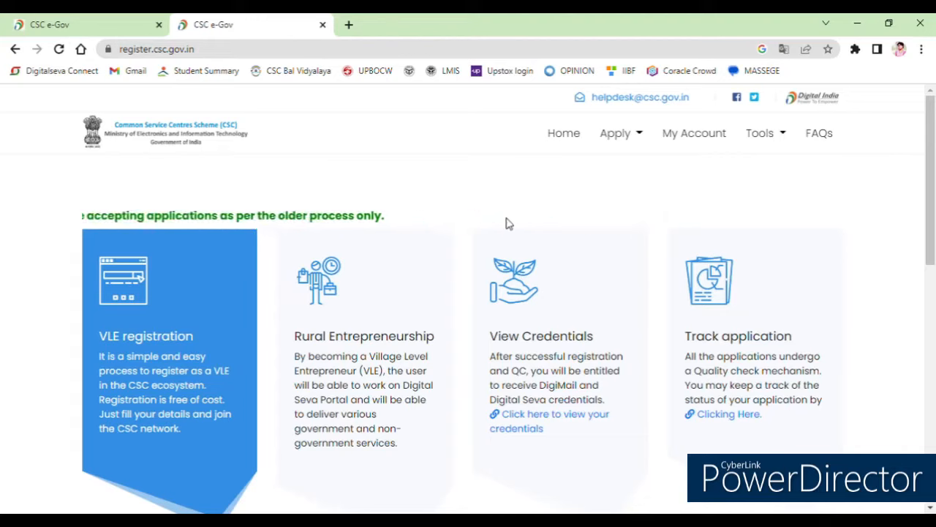
Open the Apply menu on the CSC e-Gov portal's home page.
left_click(635, 137)
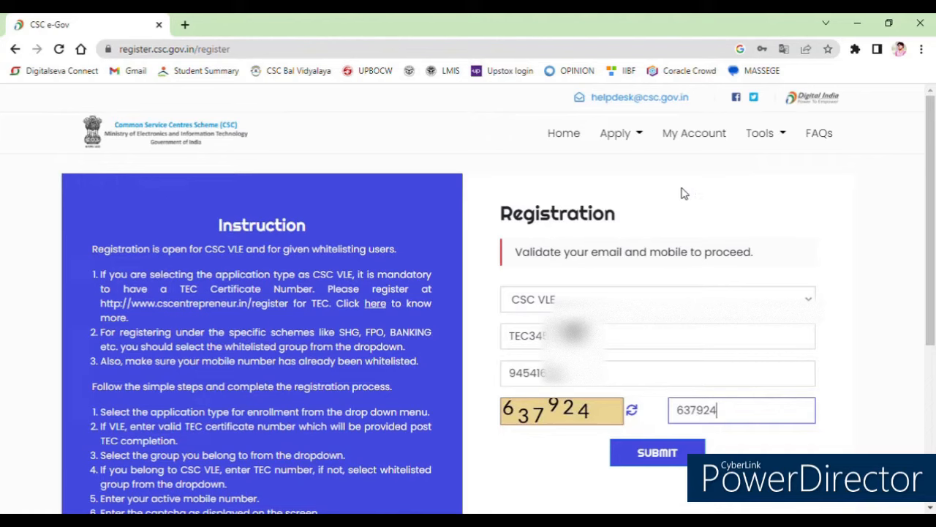
Start a New Registration under Apply and submit the CSC VLE details for OTP verification.
left_click(630, 139)
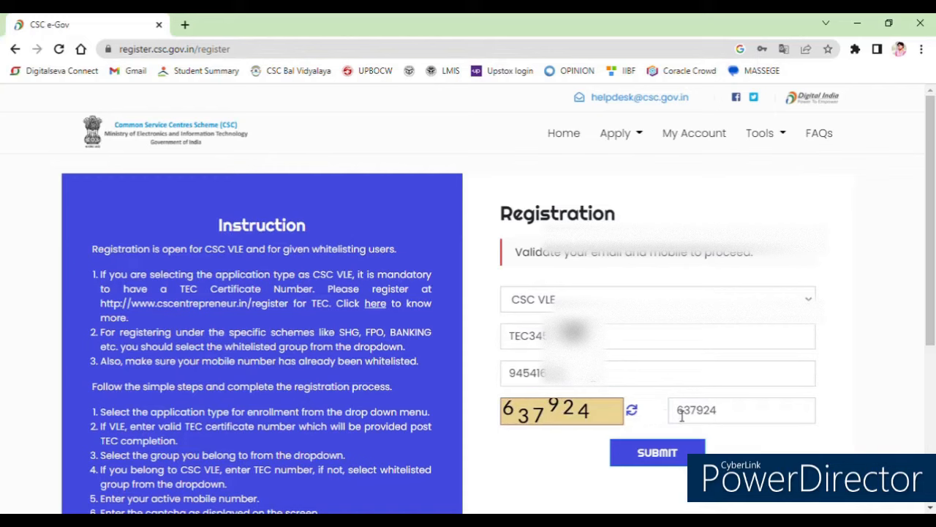
left_click(665, 455)
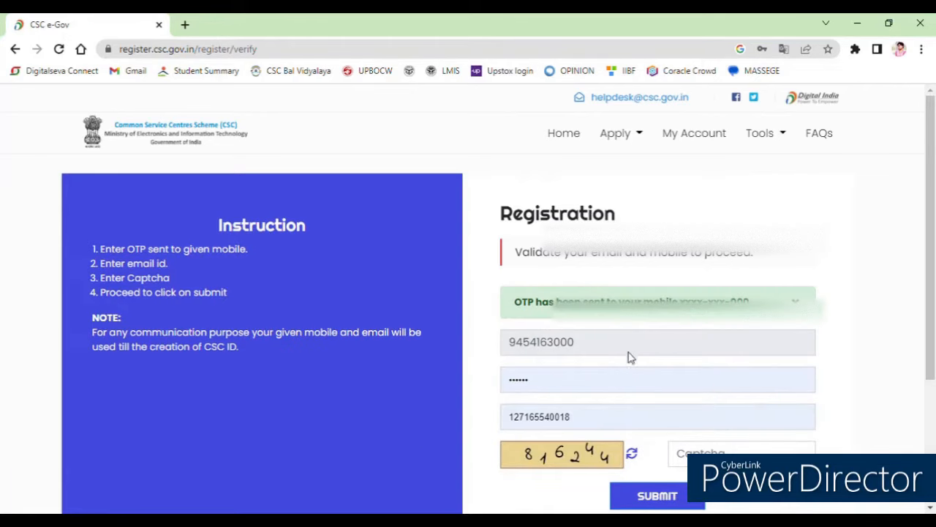
Enter the mobile OTP, clear the wrongly autofilled value, fill in the captcha and submit.
left_click(619, 382)
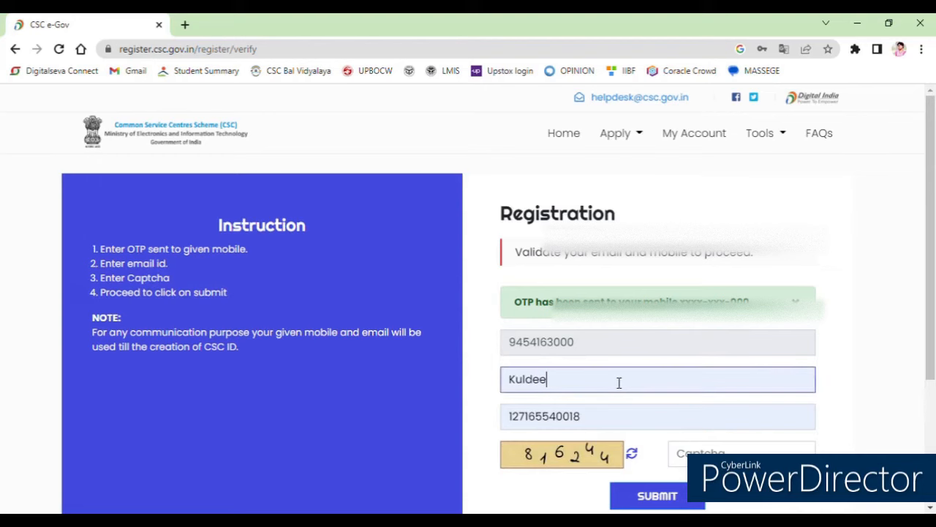
left_click(904, 343)
scroll(898, 350, "down", 2)
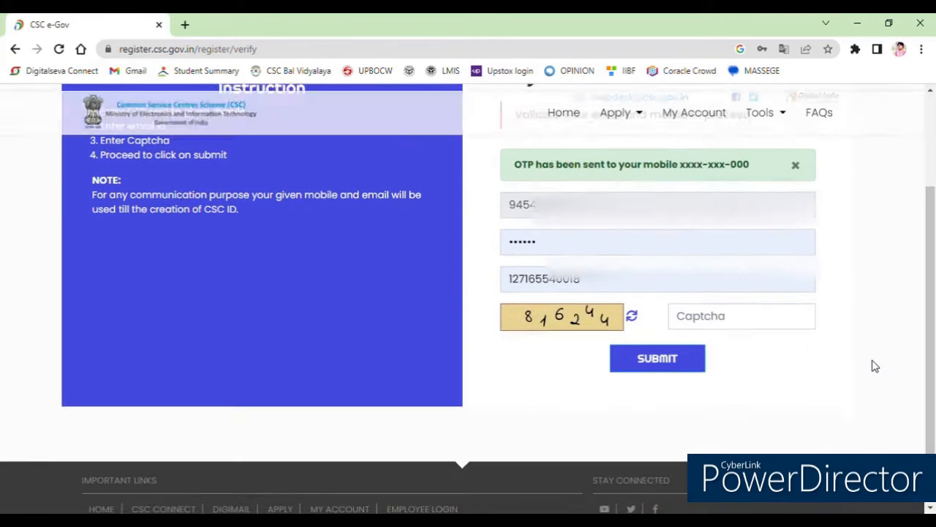
left_click_drag(631, 284, 496, 283)
key("BackSpace")
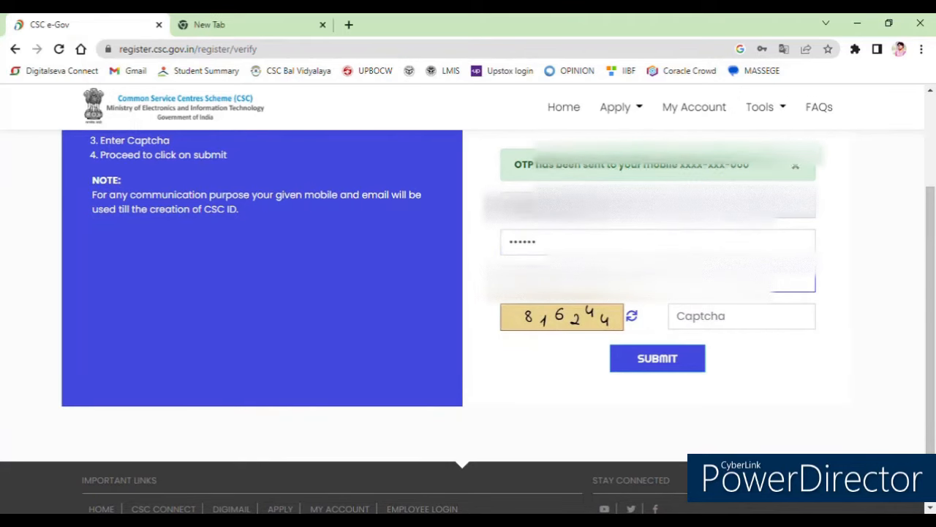
scroll(468, 292, "up", 2)
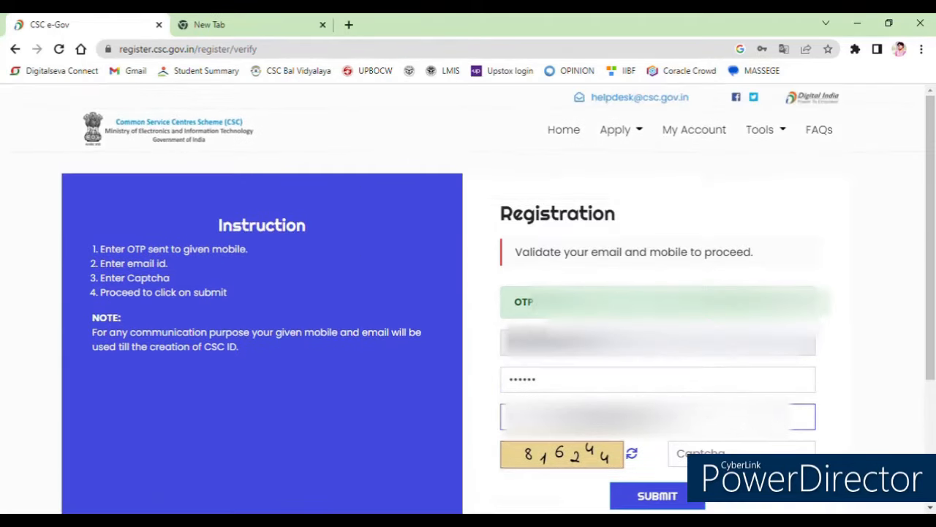
scroll(602, 344, "down", 1)
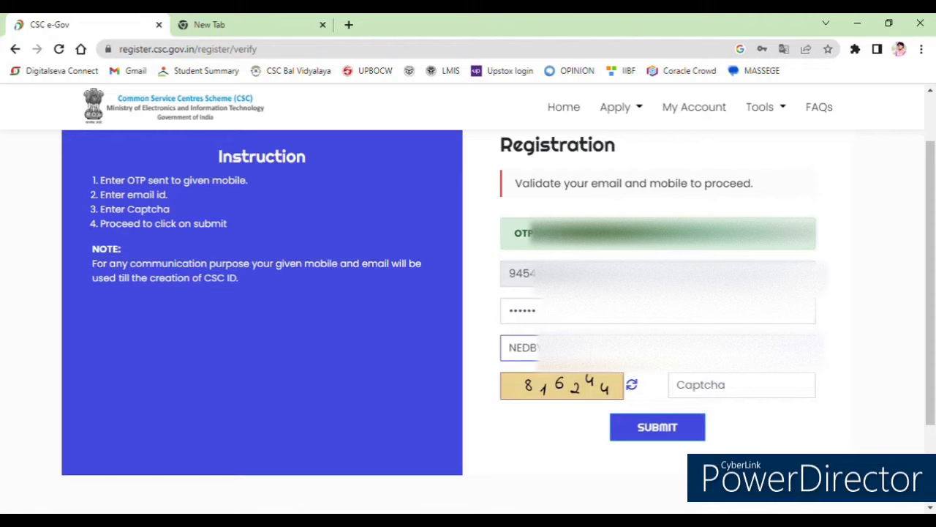
left_click(725, 393)
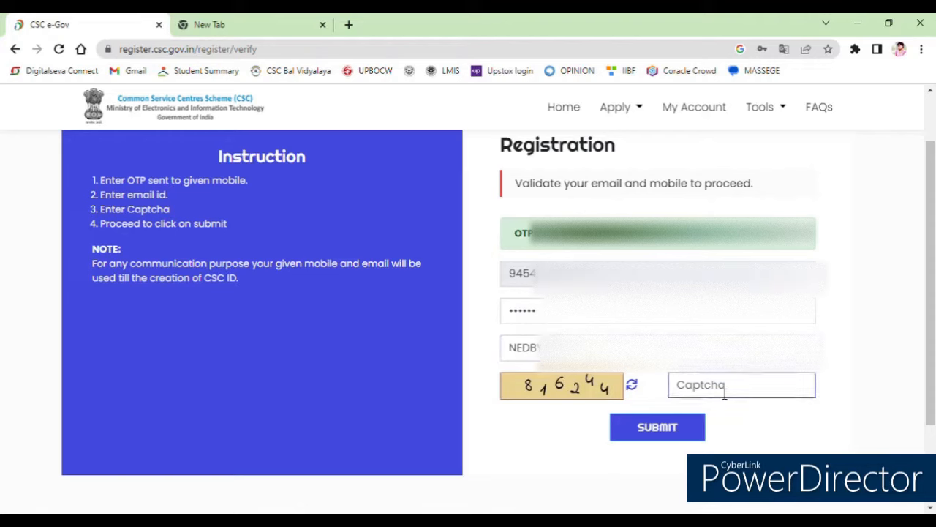
left_click(658, 427)
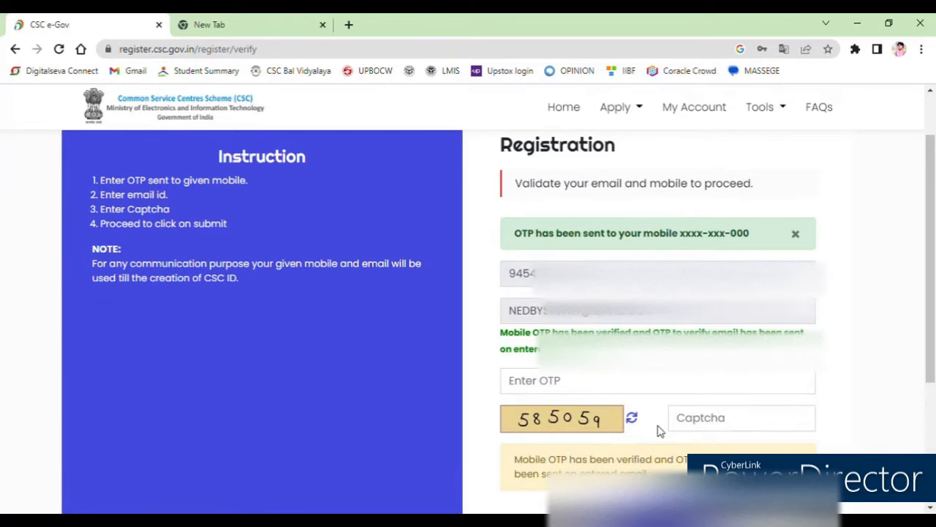
Enter the e-mail OTP and the new captcha.
scroll(611, 274, "down", 2)
scroll(592, 258, "down", 1)
left_click(585, 174)
left_click(539, 323)
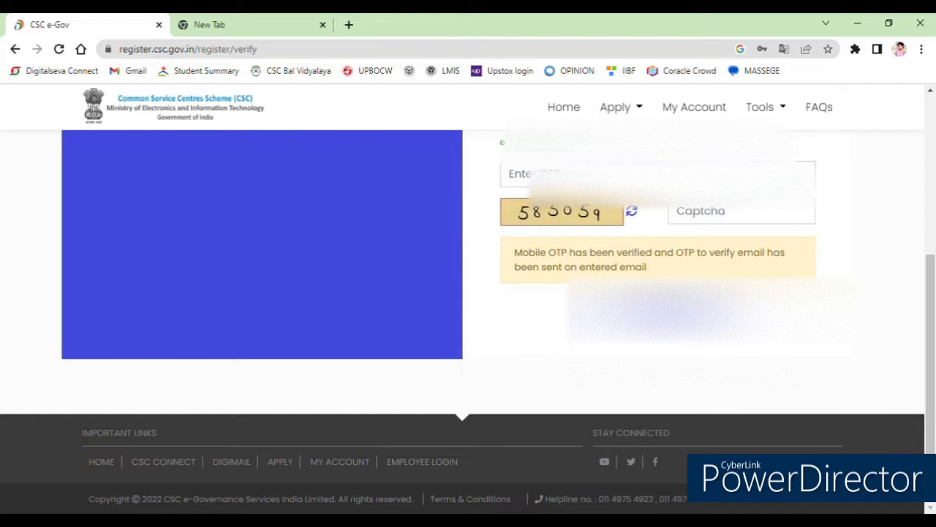
left_click(703, 216)
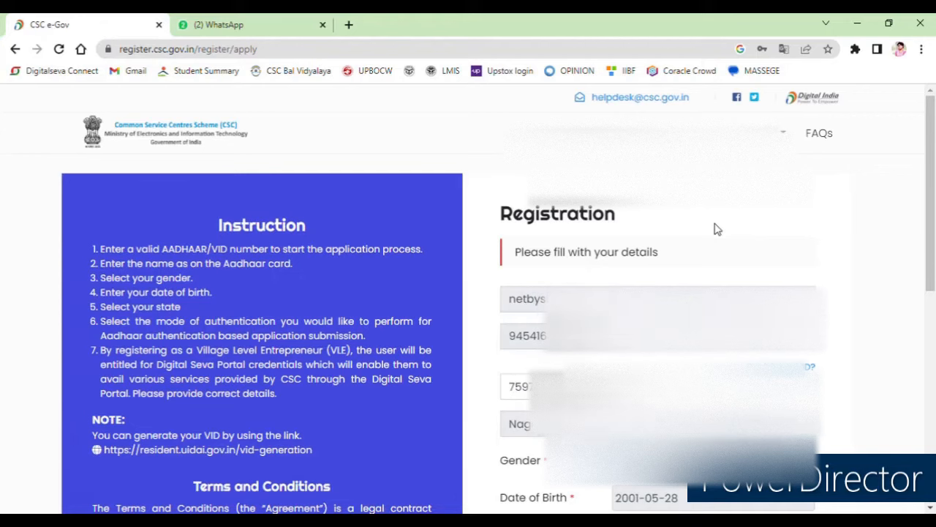
Review the pre-filled applicant details and submit them with OTP authentication and consent.
scroll(717, 229, "down", 1)
scroll(716, 228, "down", 3)
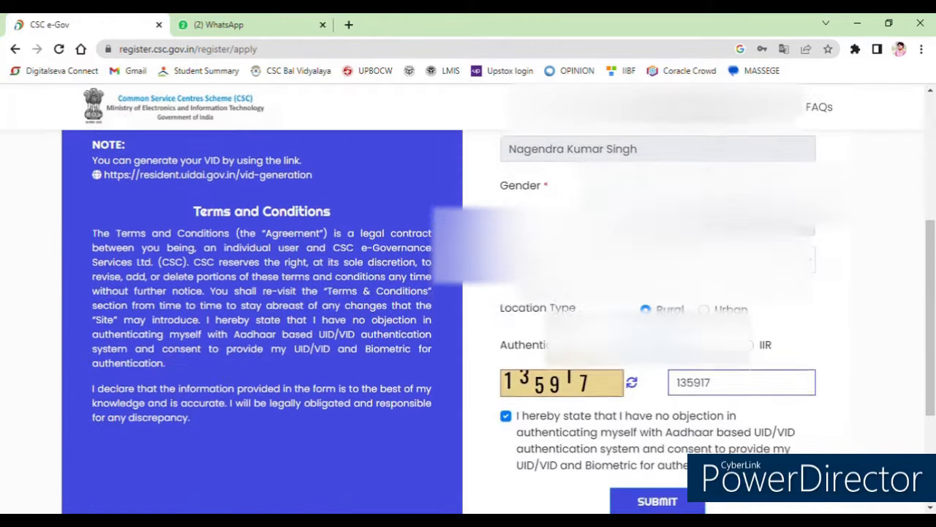
scroll(717, 229, "up", 3)
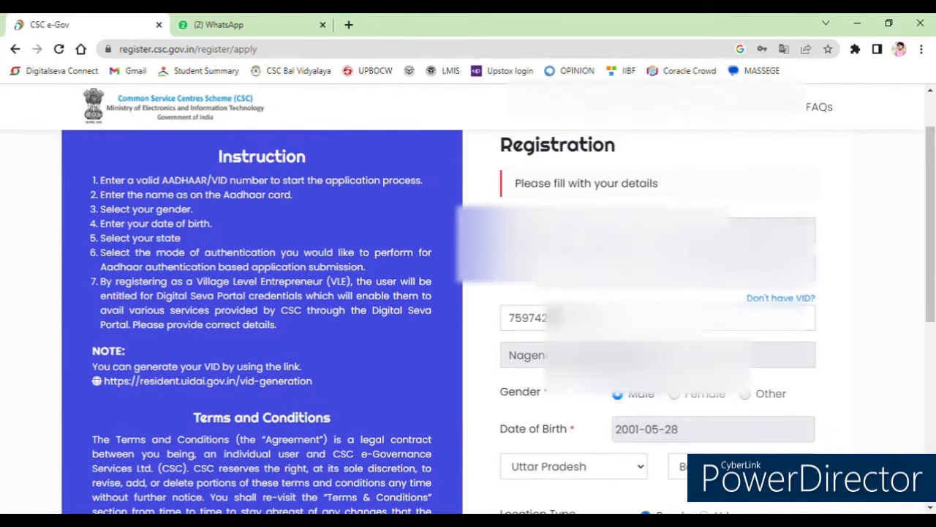
scroll(534, 237, "down", 1)
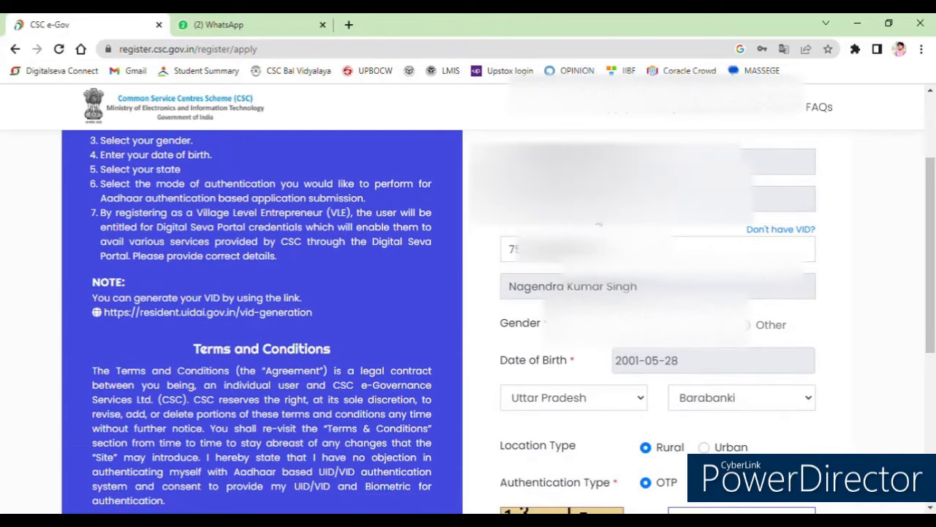
scroll(534, 237, "down", 1)
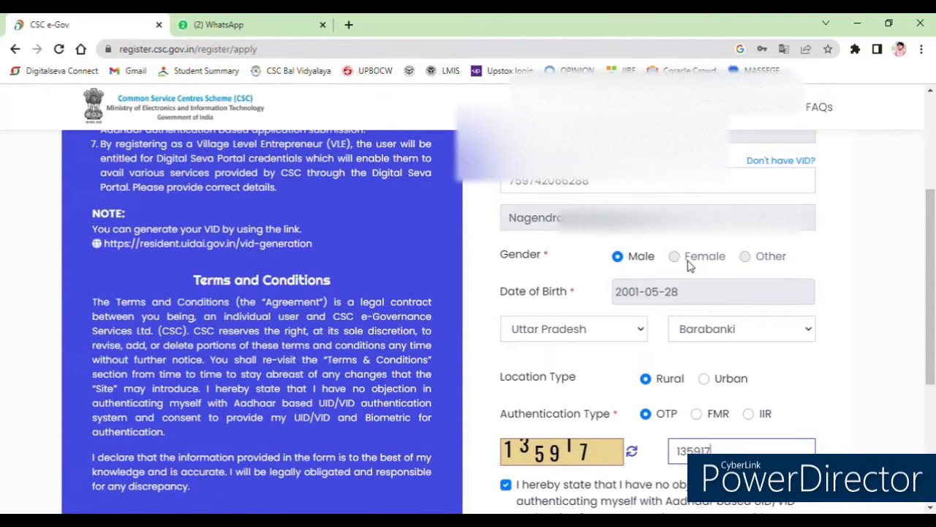
scroll(589, 301, "down", 1)
scroll(590, 302, "down", 1)
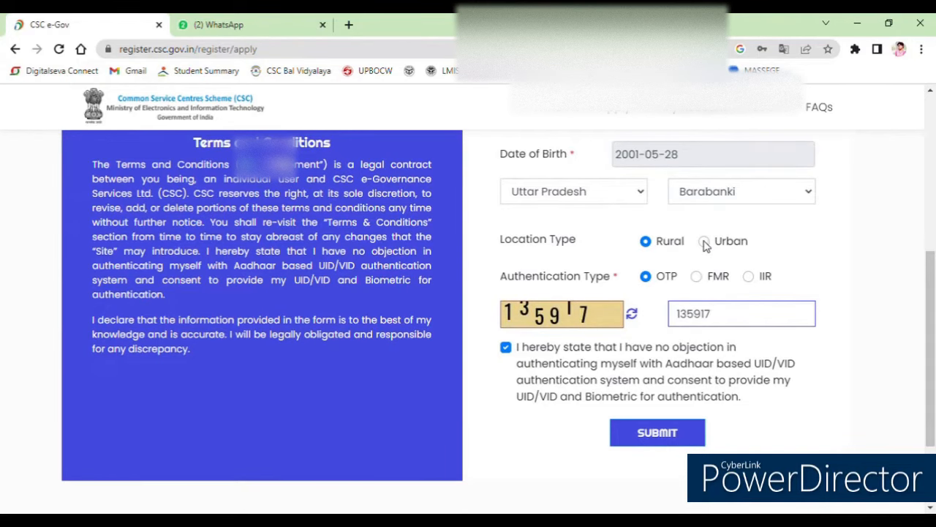
scroll(704, 245, "down", 2)
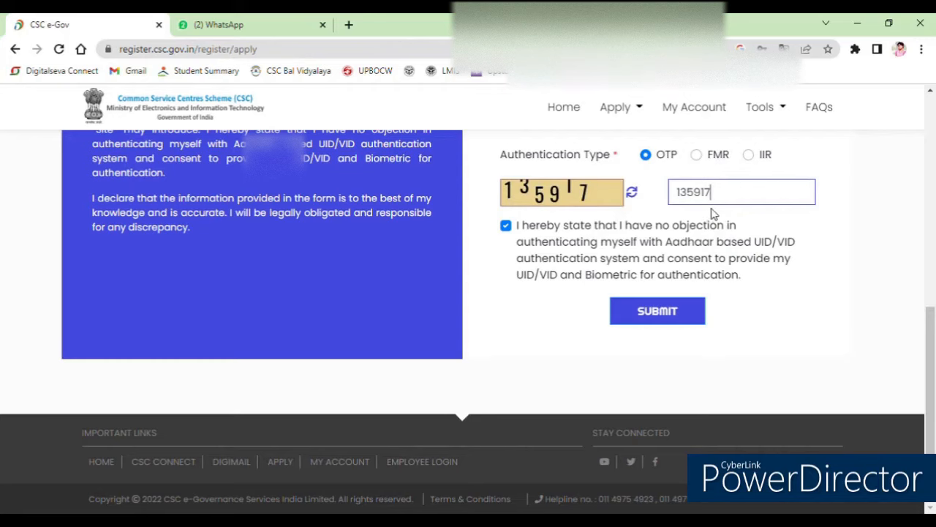
left_click(648, 314)
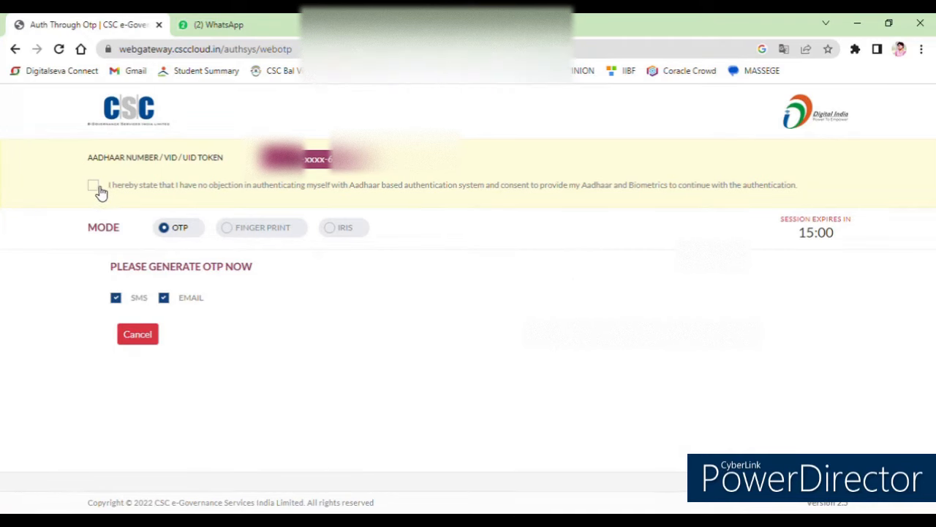
Consent to Aadhaar authentication, request the OTP by SMS only, then enter and validate it.
left_click(94, 185)
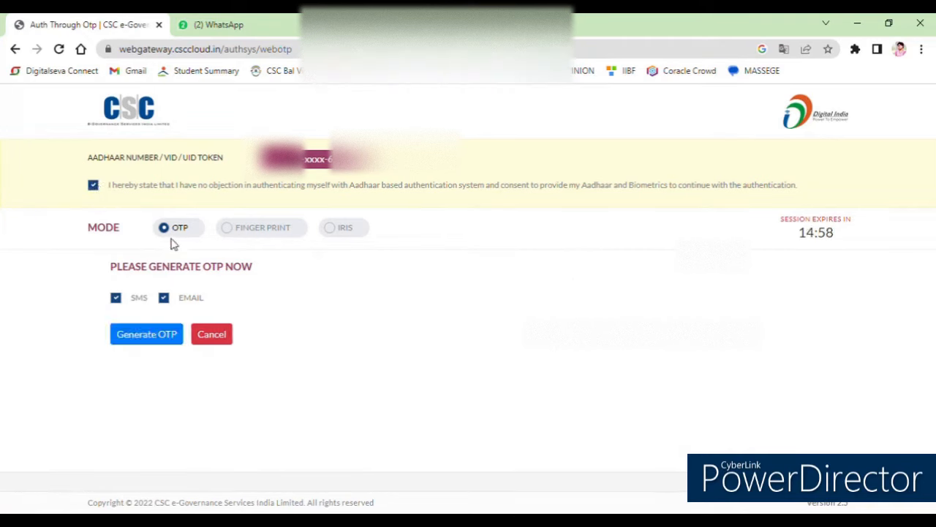
left_click(164, 299)
left_click(147, 335)
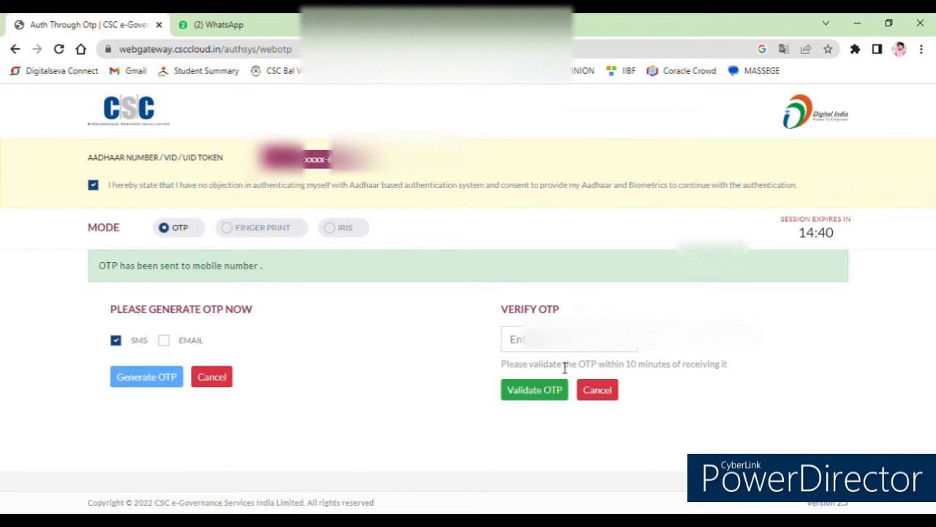
left_click(539, 347)
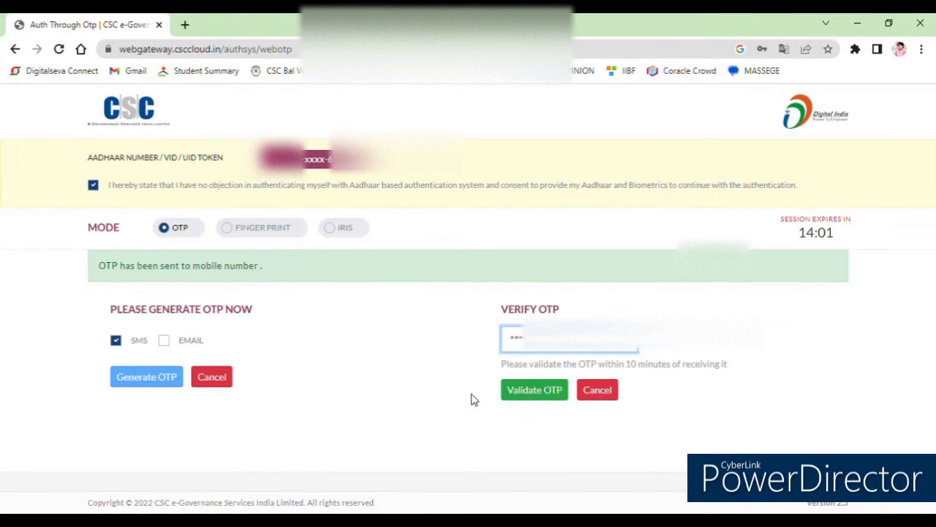
left_click(514, 395)
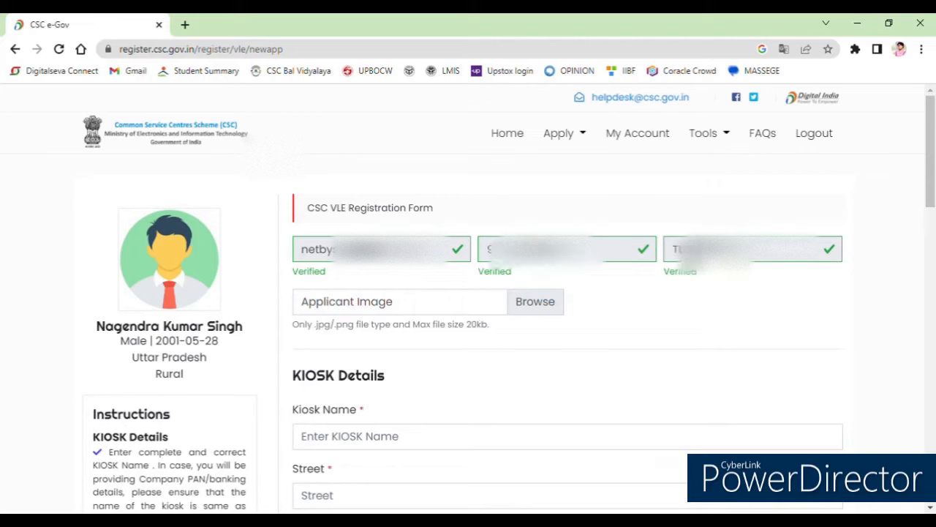
scroll(737, 304, "down", 1)
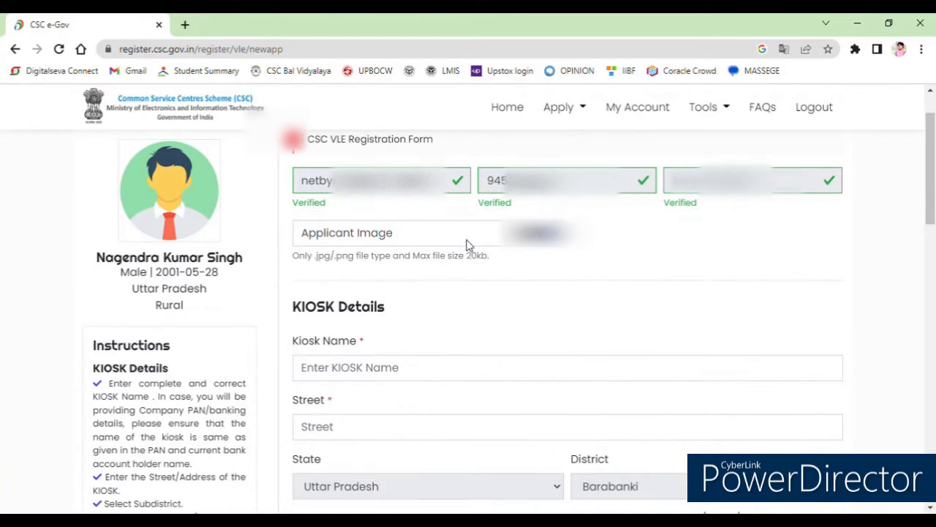
scroll(463, 271, "down", 1)
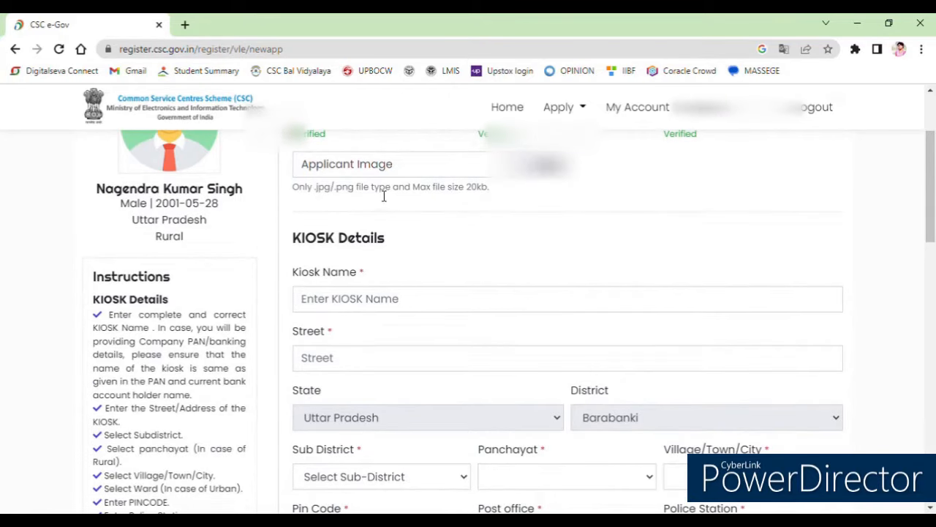
scroll(450, 209, "down", 1)
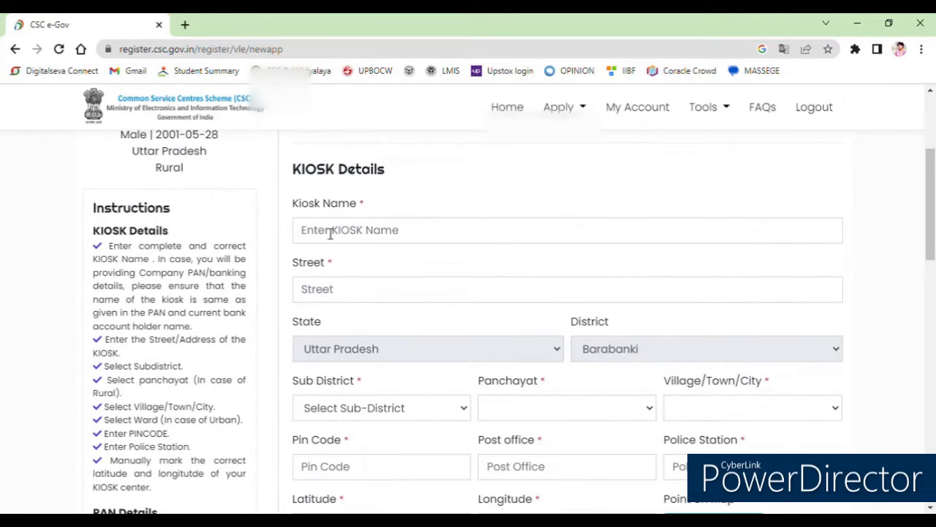
scroll(388, 229, "down", 2)
left_click(341, 158)
left_click(334, 186)
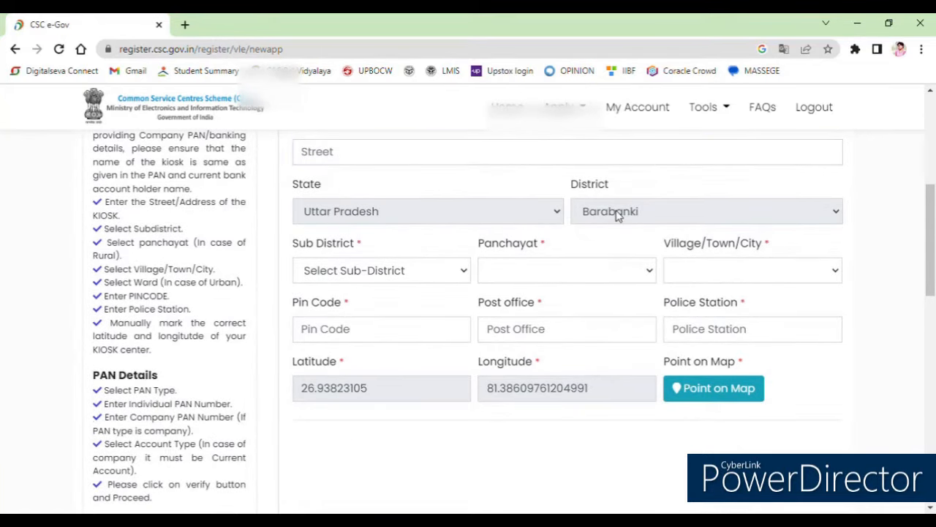
scroll(873, 299, "down", 1)
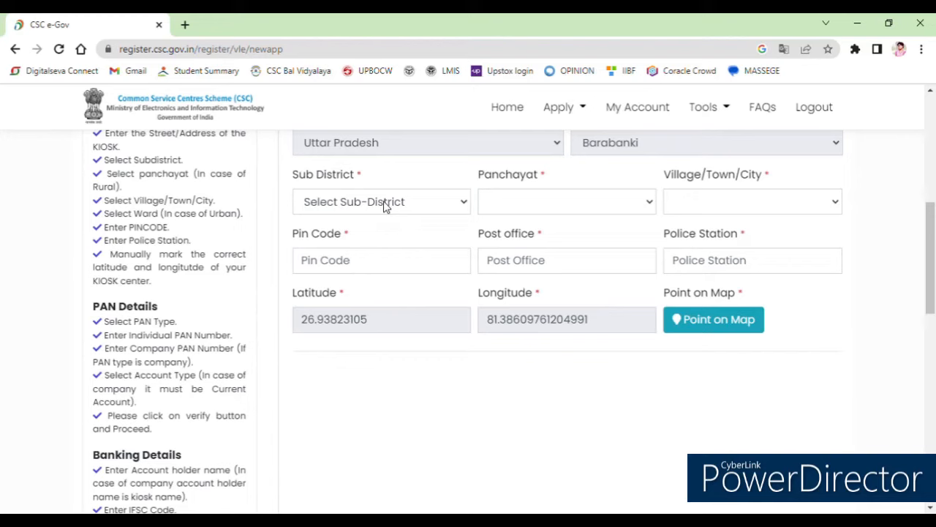
left_click(510, 205)
left_click(737, 204)
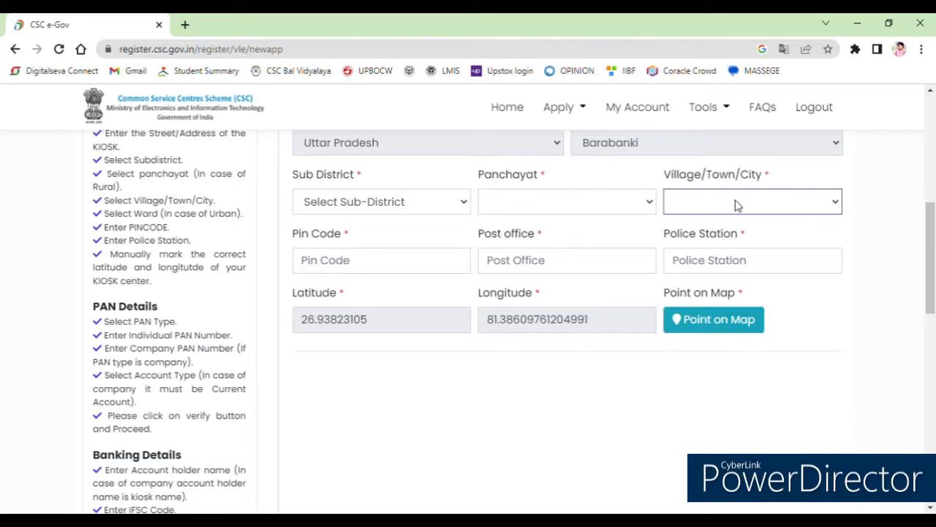
left_click(354, 267)
left_click(528, 262)
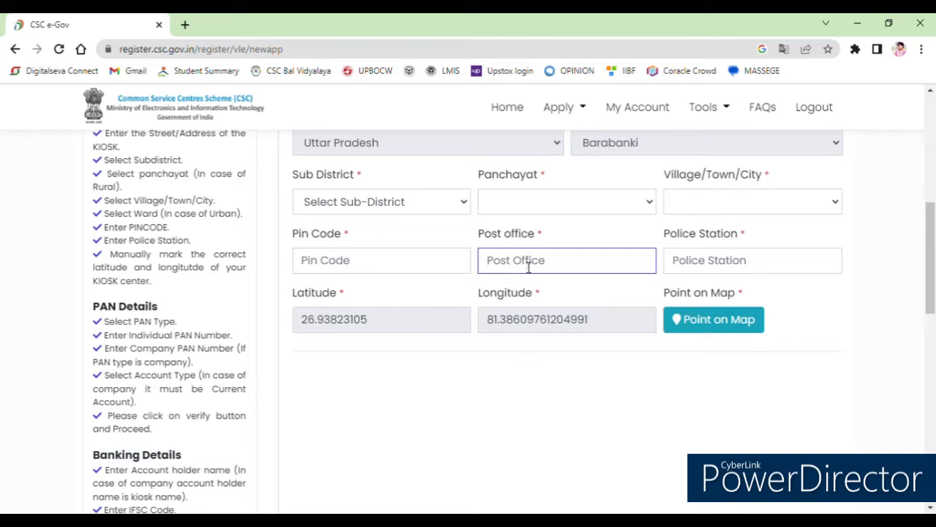
left_click(701, 266)
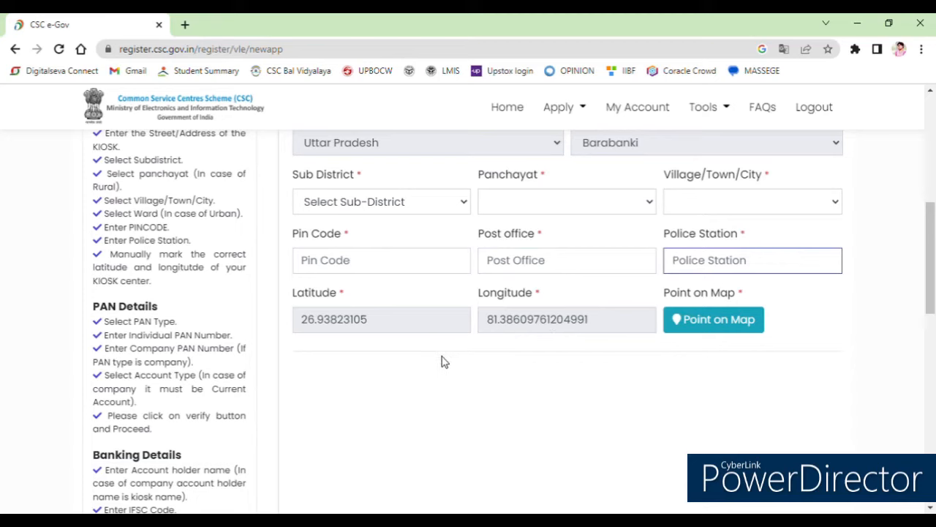
scroll(787, 349, "down", 2)
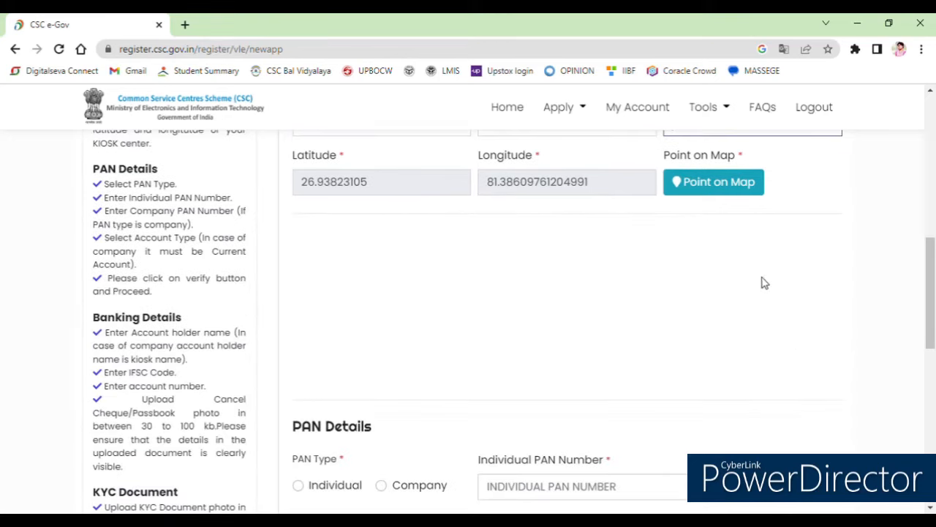
Pin the kiosk location at Barabanki near Lucknow on the map to fill its coordinates.
left_click(703, 186)
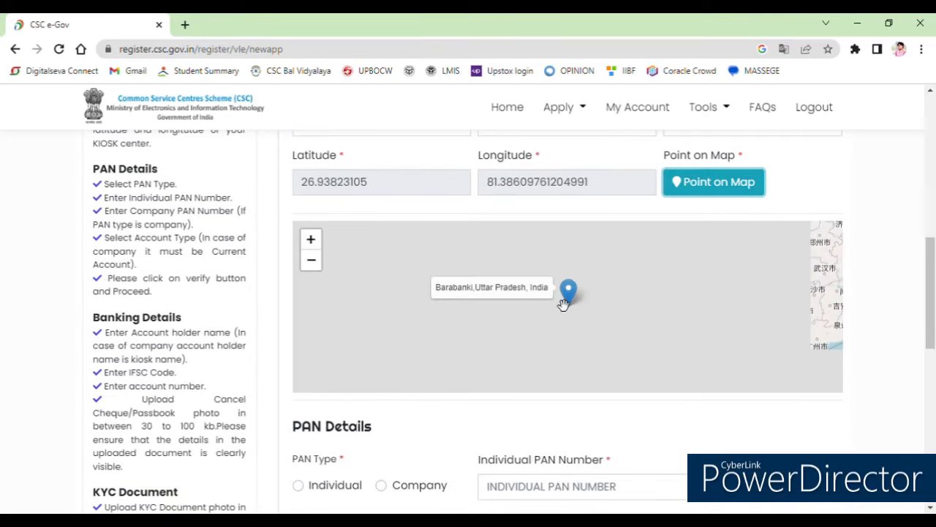
left_click(311, 261)
left_click(311, 241)
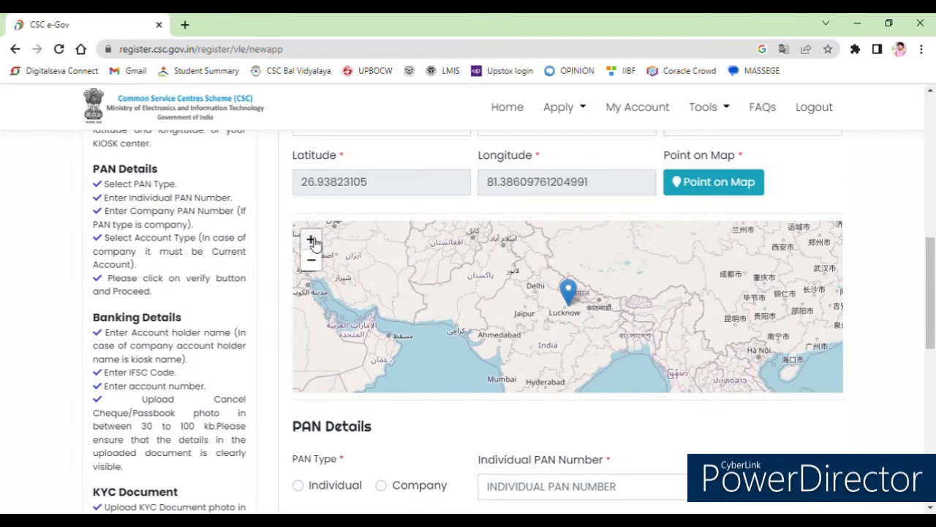
left_click(572, 314)
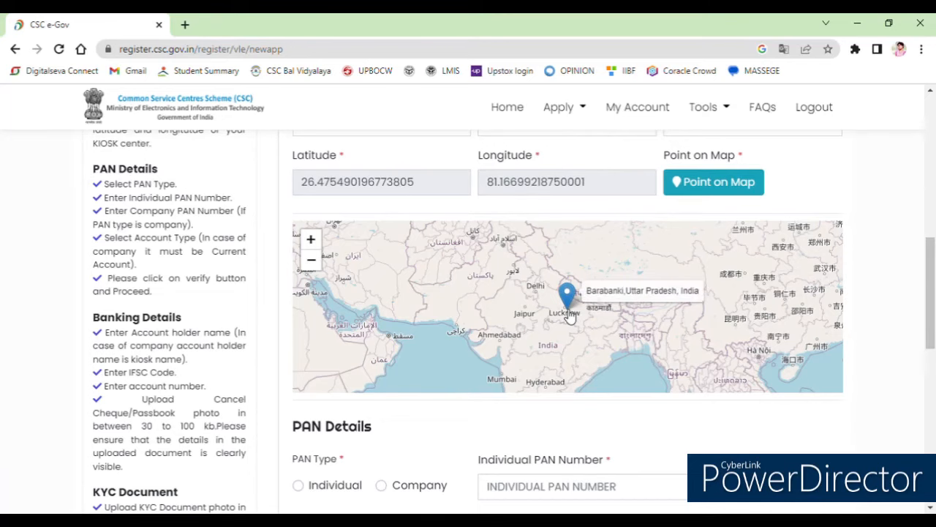
scroll(873, 307, "down", 4)
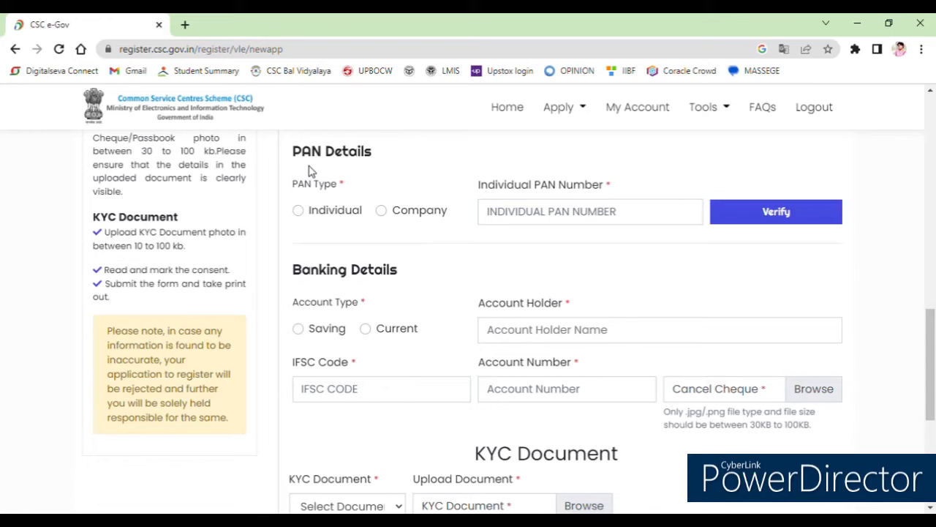
Choose Individual as the PAN type and select the Individual PAN Number field.
left_click(298, 210)
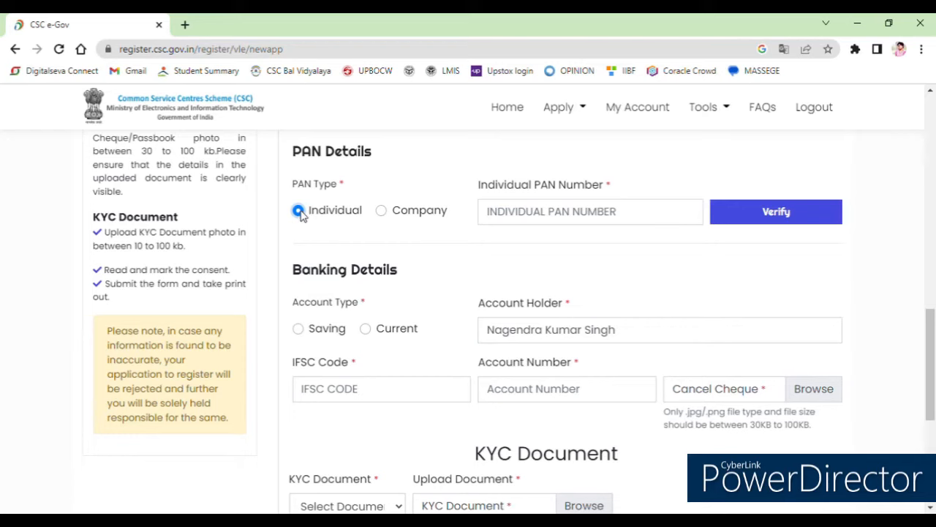
left_click(515, 217)
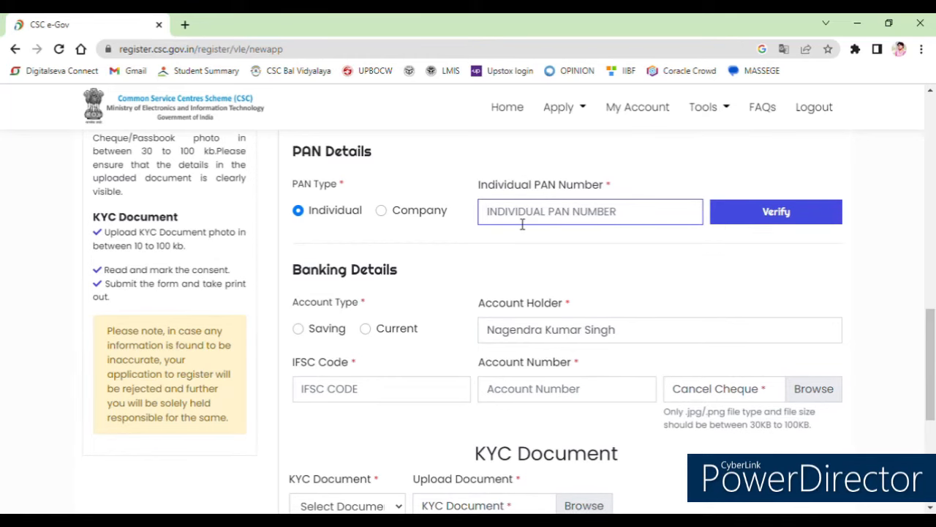
scroll(477, 243, "down", 2)
scroll(477, 243, "down", 1)
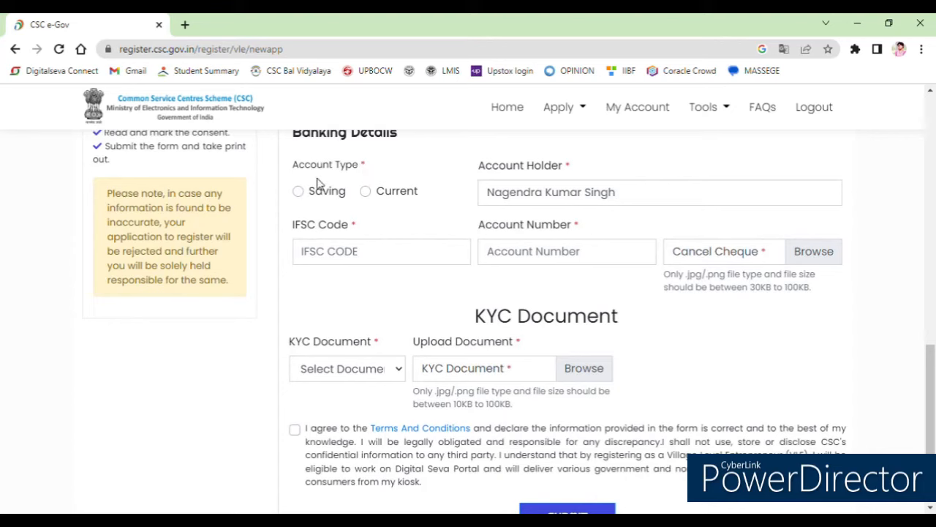
Set the account type to Current and select the IFSC Code and Account Number fields.
left_click(301, 191)
left_click(366, 193)
left_click(352, 254)
left_click(529, 254)
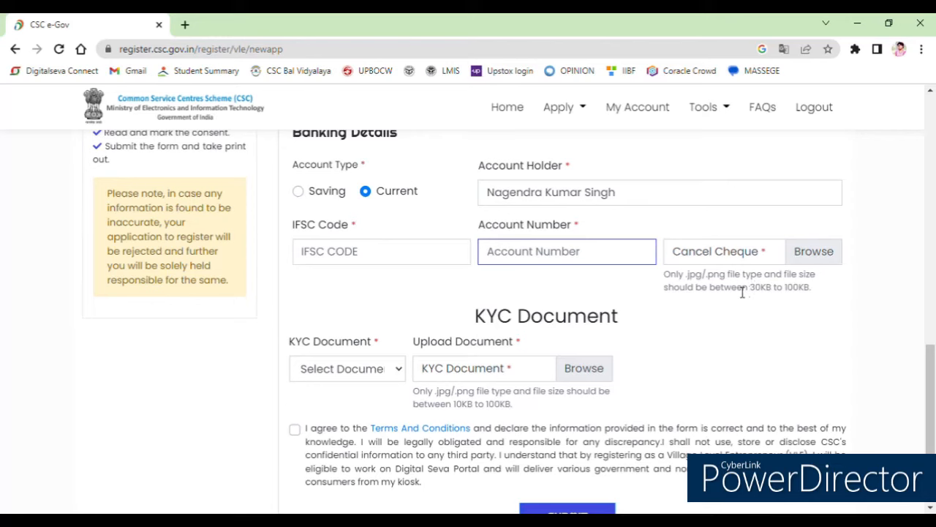
scroll(681, 307, "down", 3)
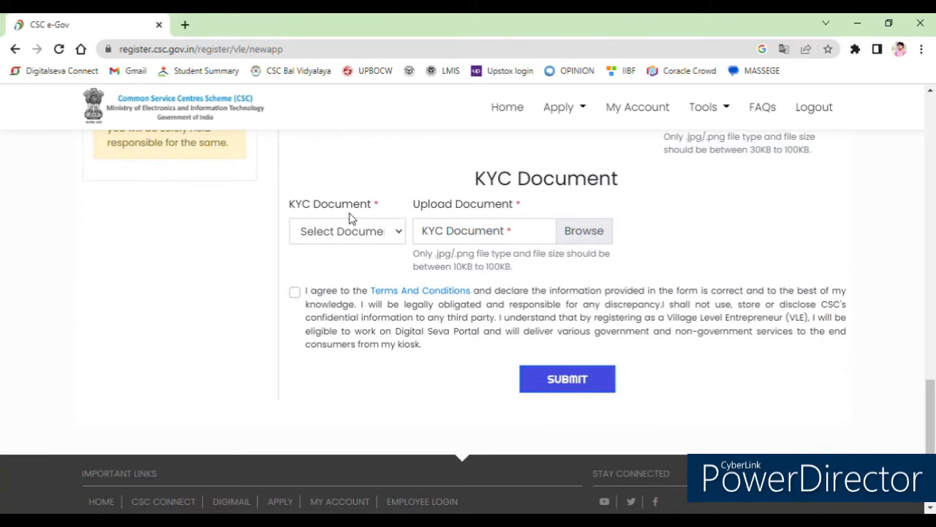
Pick Aadhaar Card from the KYC Document dropdown.
left_click(357, 231)
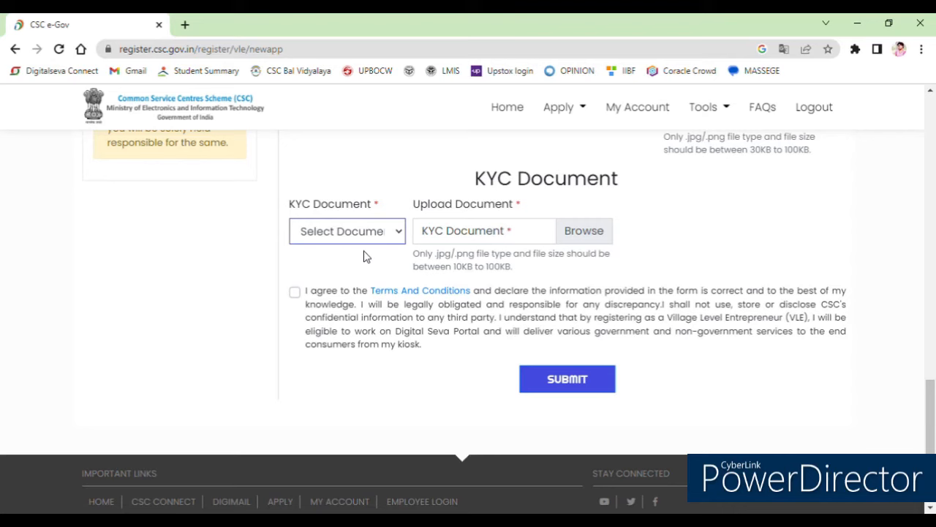
left_click(365, 256)
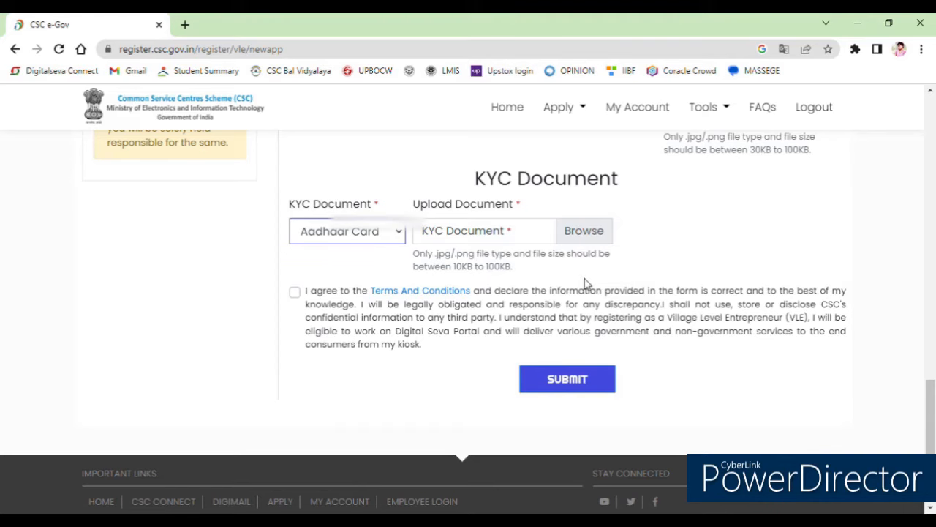
scroll(585, 283, "up", 15)
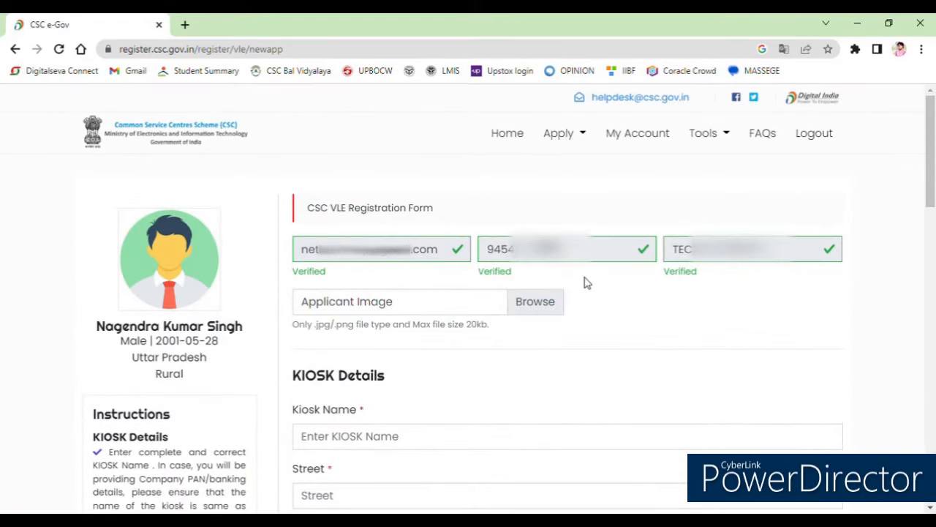
Tick 'I agree to the Terms and Conditions' and attempt to submit the form.
scroll(520, 303, "down", 1)
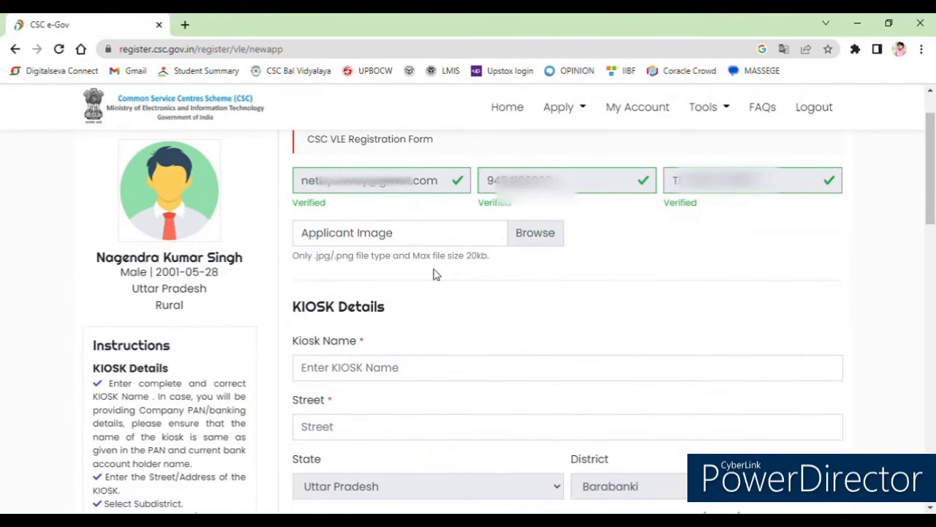
double_click(478, 262)
left_click(575, 282)
scroll(502, 226, "down", 20)
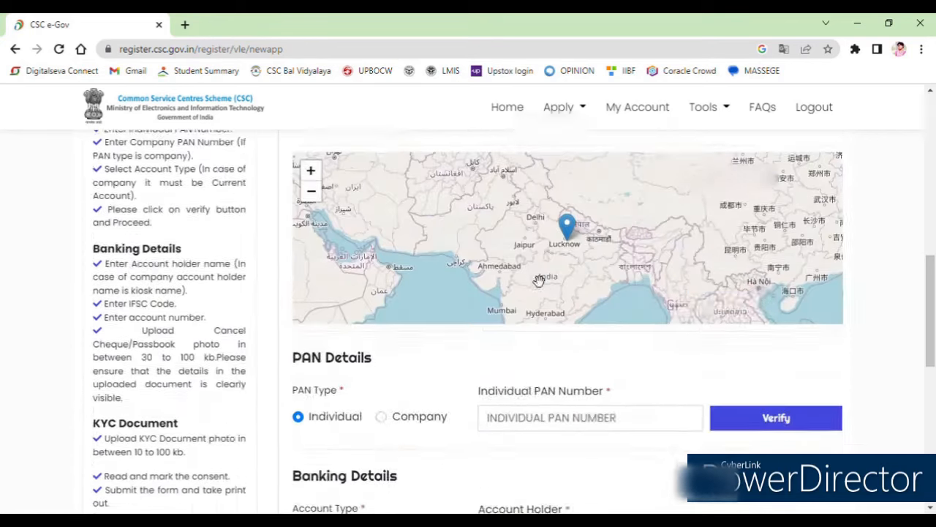
left_click(294, 251)
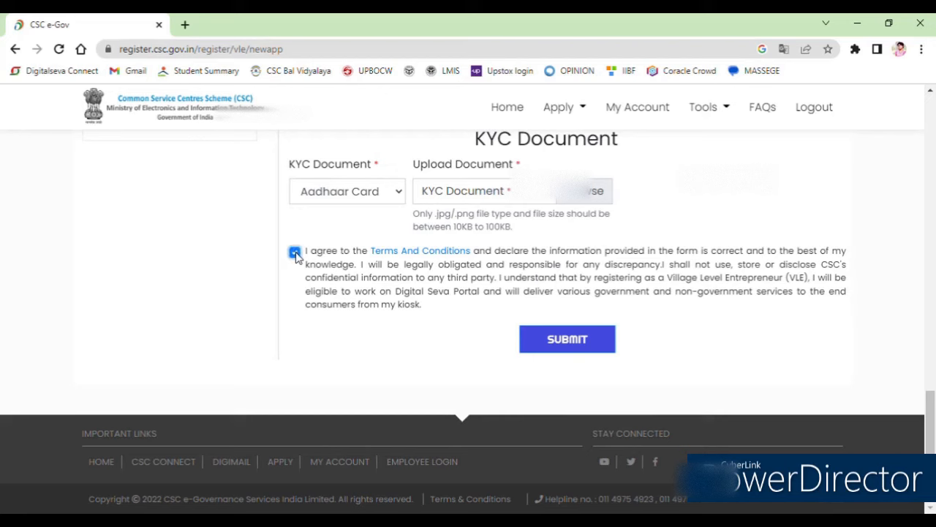
left_click(569, 339)
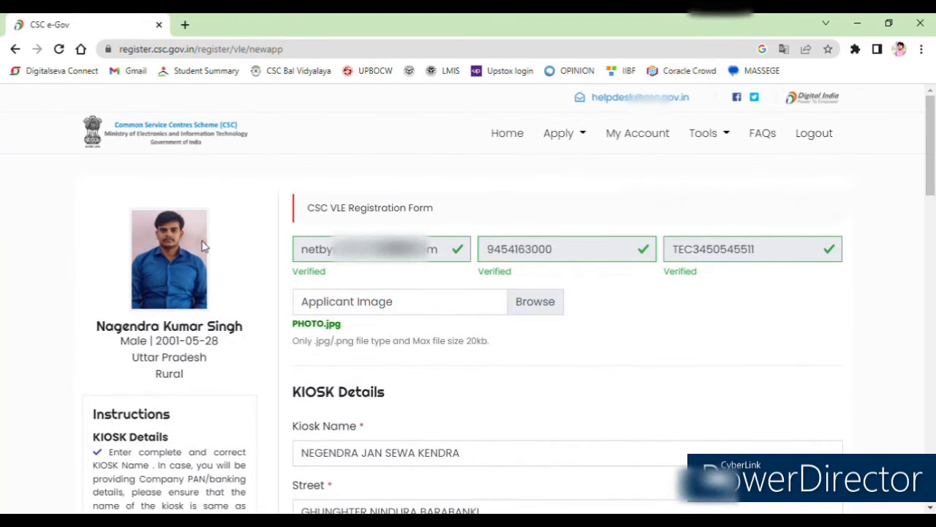
Review the filled form down to the bottom and press SUBMIT again.
scroll(658, 292, "down", 2)
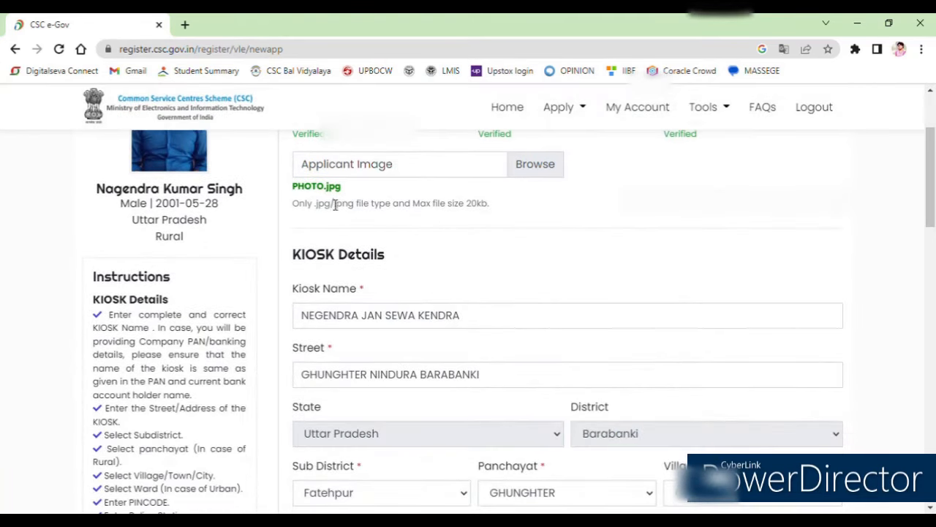
scroll(443, 218, "down", 7)
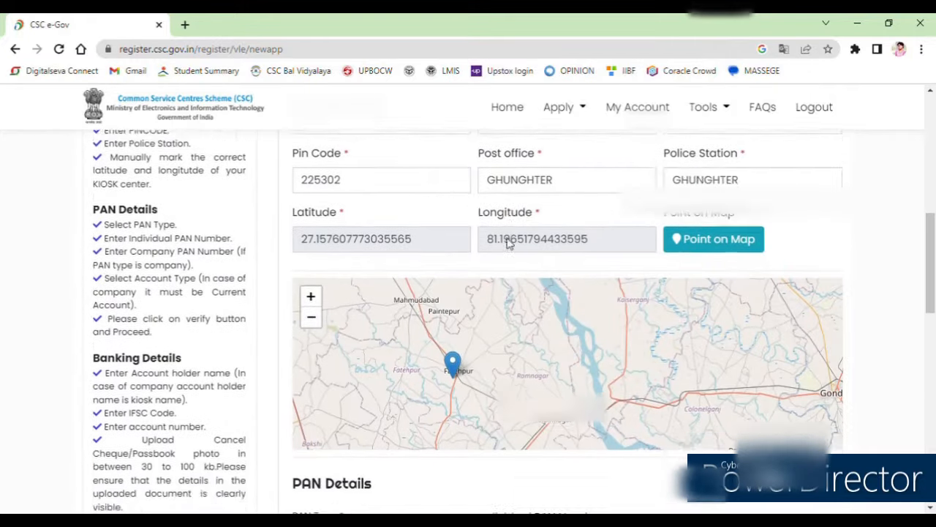
scroll(761, 322, "down", 3)
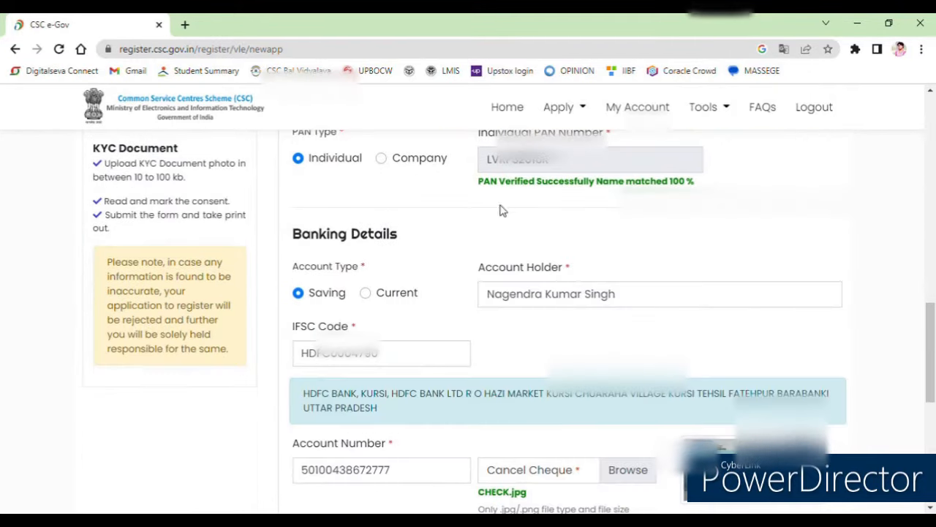
scroll(569, 202, "down", 4)
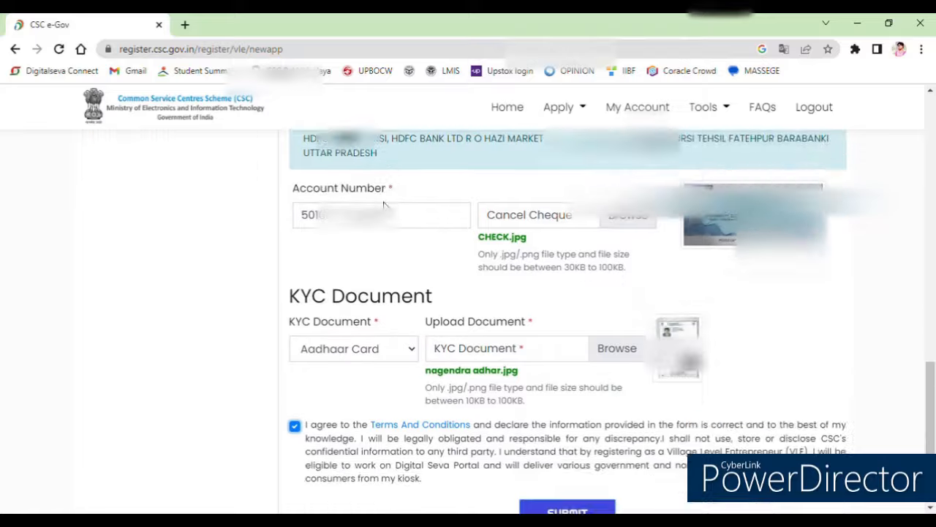
scroll(410, 212, "up", 1)
scroll(410, 212, "up", 2)
scroll(395, 220, "down", 5)
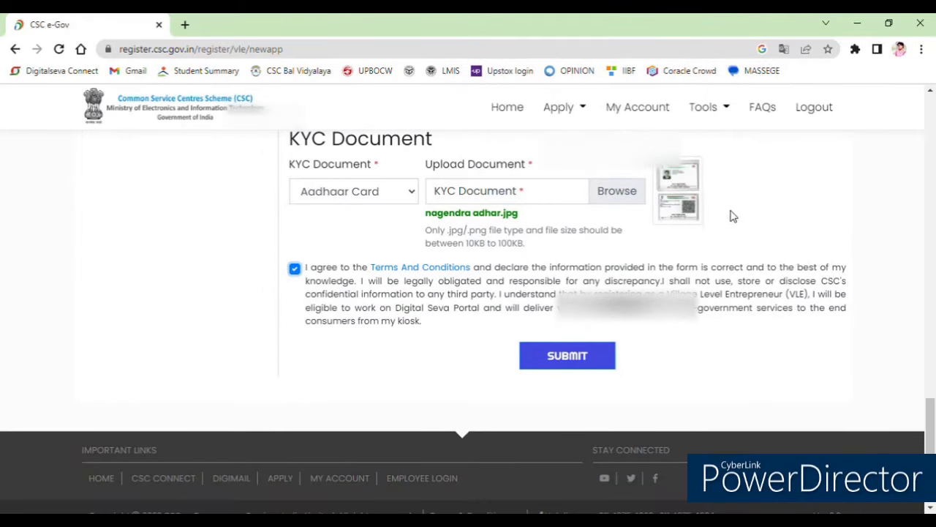
scroll(732, 216, "down", 1)
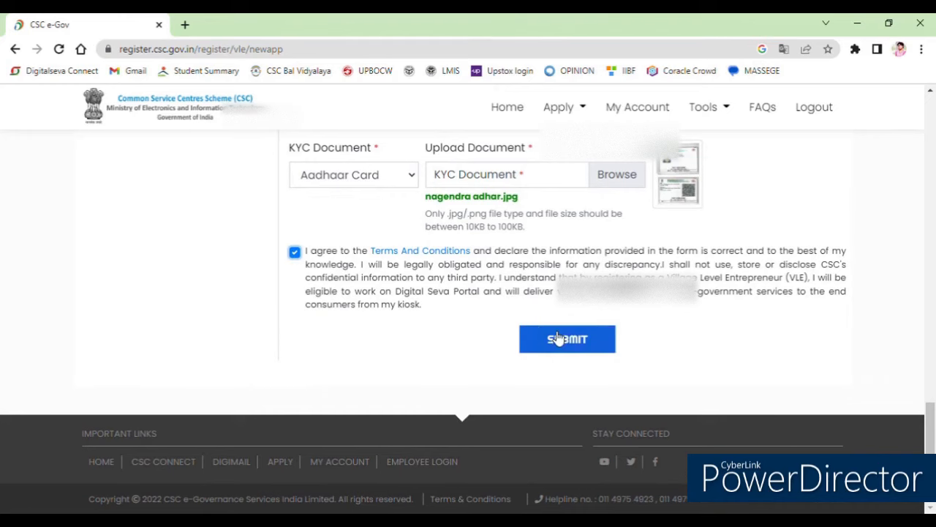
left_click(563, 338)
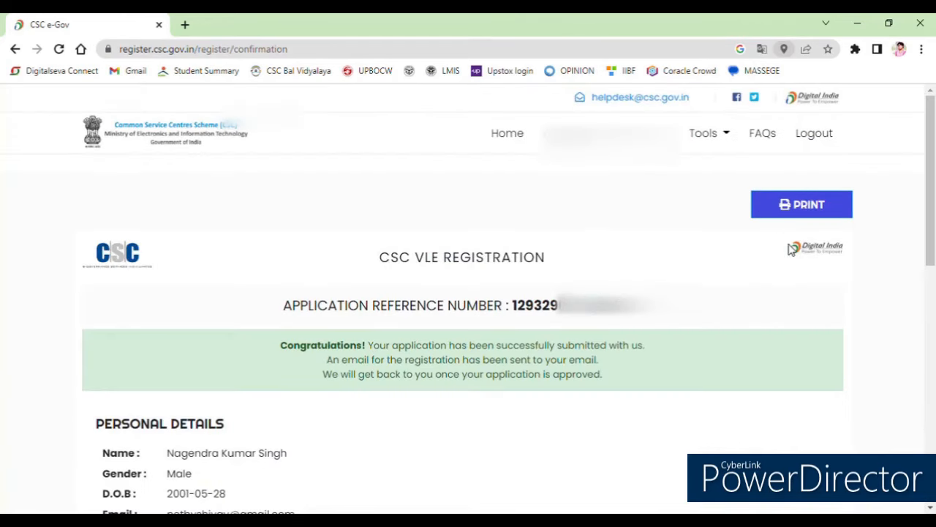
Print the VLE application confirmation page showing its reference number.
scroll(591, 251, "down", 10)
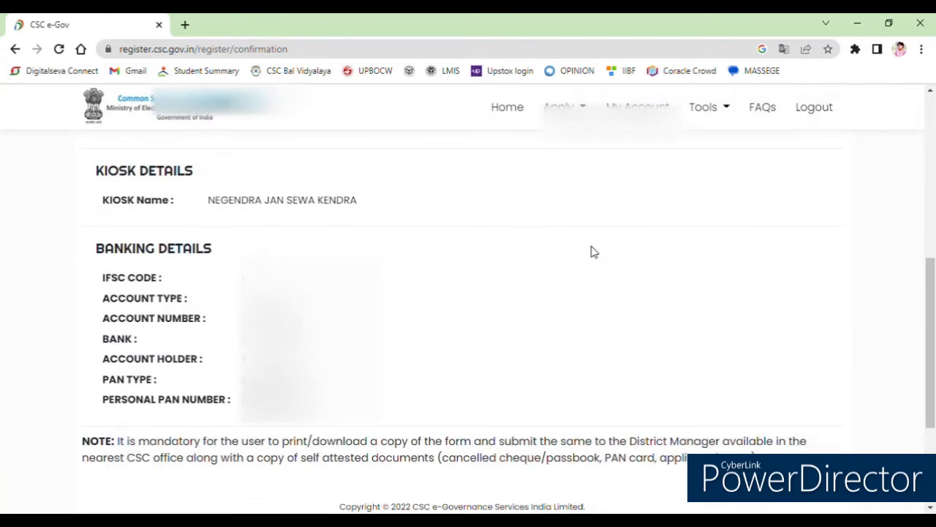
scroll(534, 286, "up", 10)
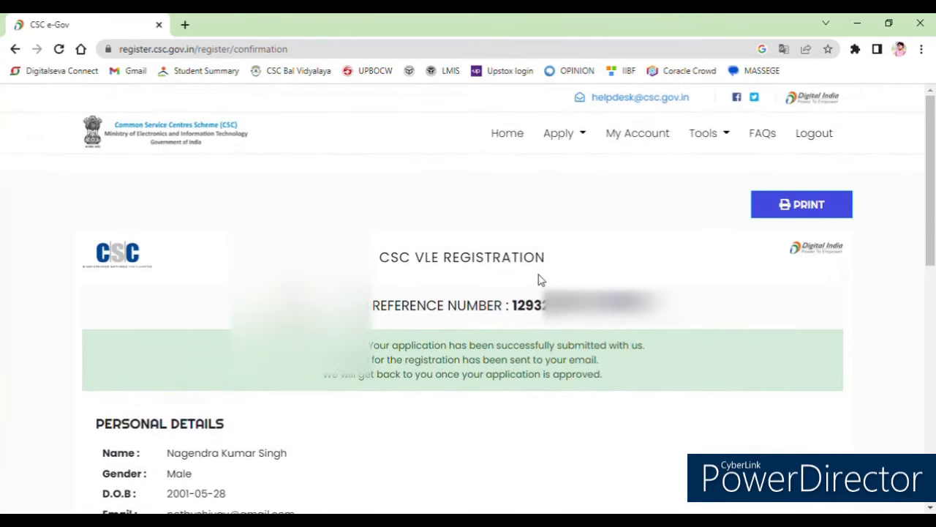
left_click(808, 201)
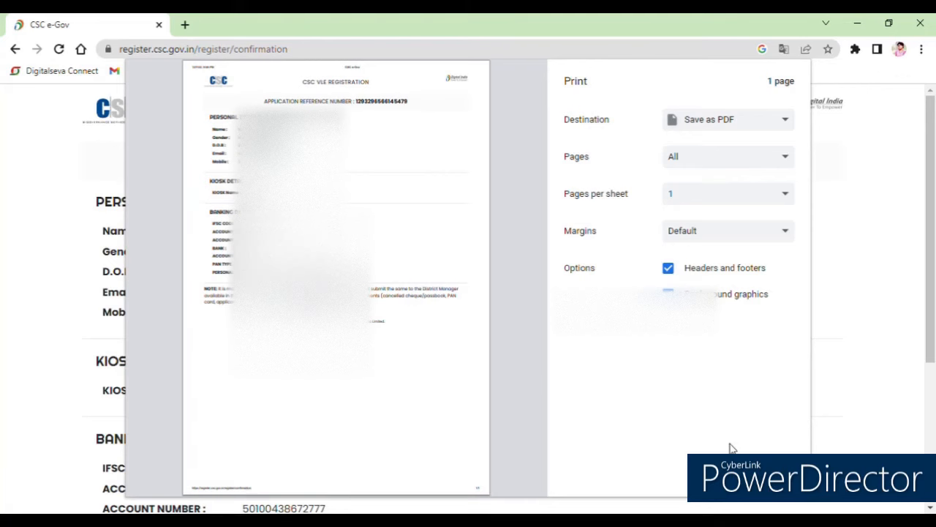
Cancel Chrome's print preview with Esc to return to the confirmation page.
key("Escape")
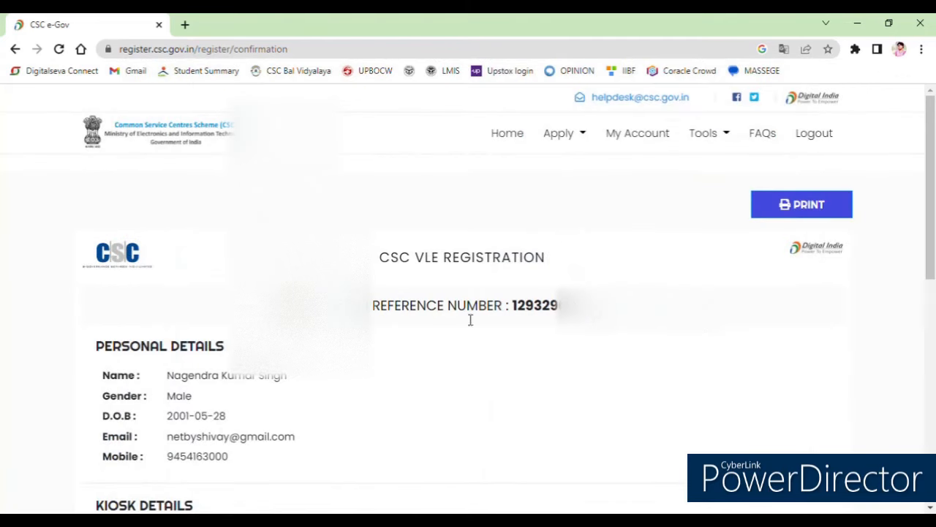